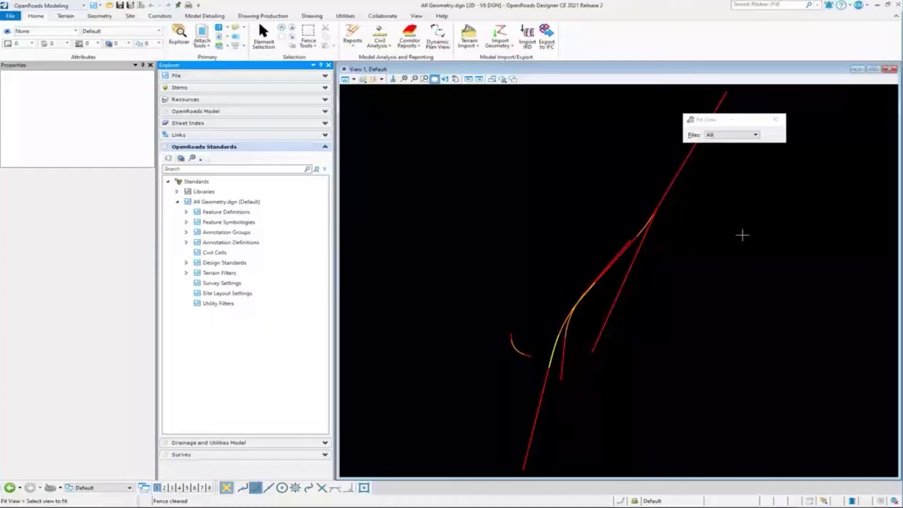
- Open Sheets.dgn from the recent files list
{"action": "left_click", "coordinate": [11, 16]}
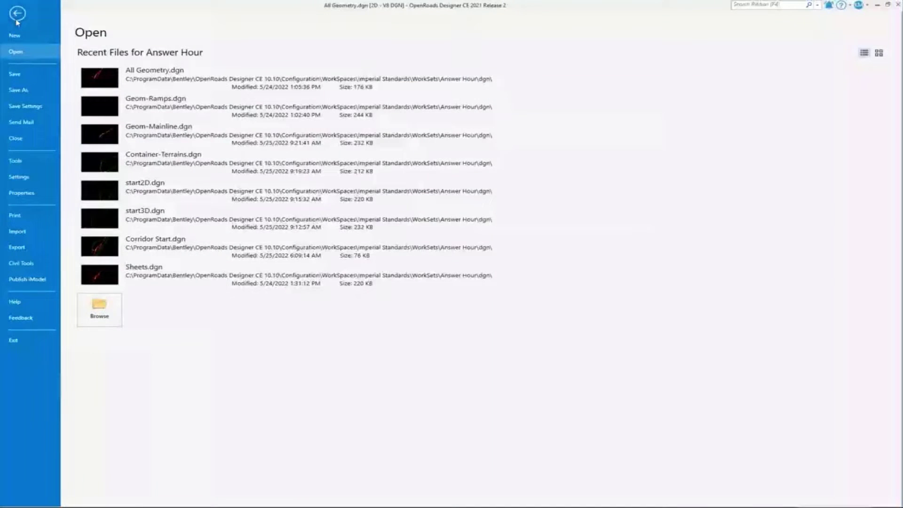
{"action": "left_click", "coordinate": [118, 284]}
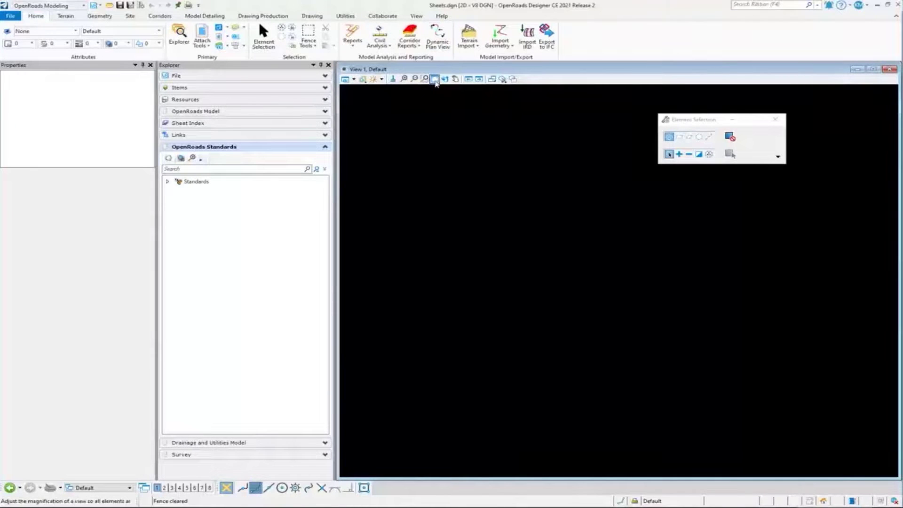
- Fit View 1 to show the red alignments and green dashed boundary
{"action": "left_click", "coordinate": [434, 79]}
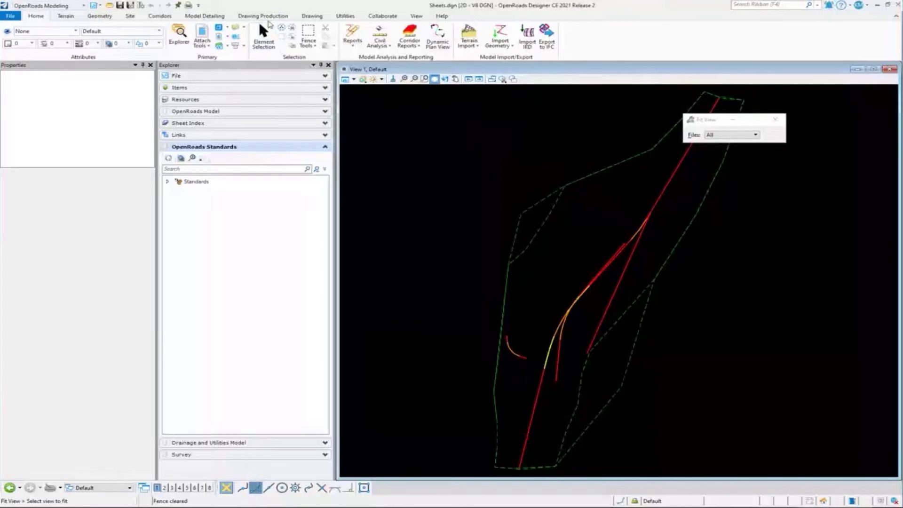
- Start a Civil Plan named boundary with the ANSI D_PLAN seed and 1"=20' detail scale
{"action": "left_click", "coordinate": [269, 16]}
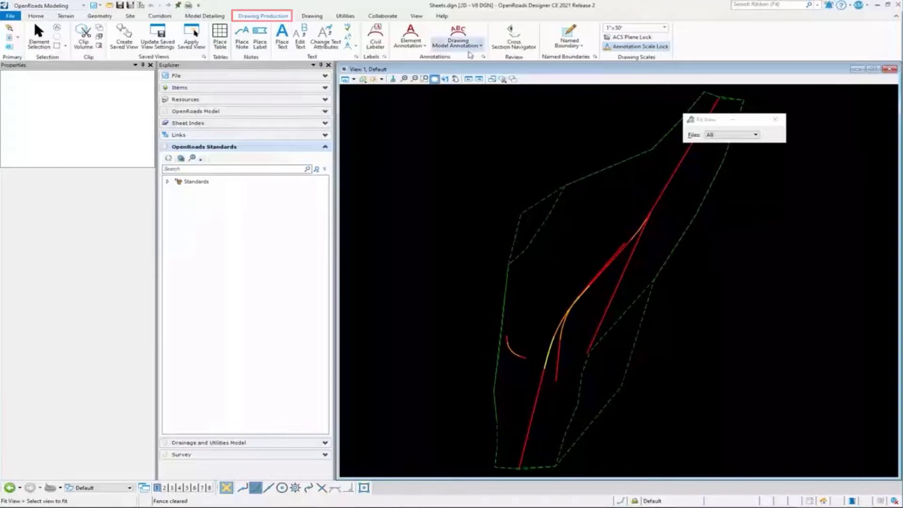
{"action": "left_click", "coordinate": [571, 34]}
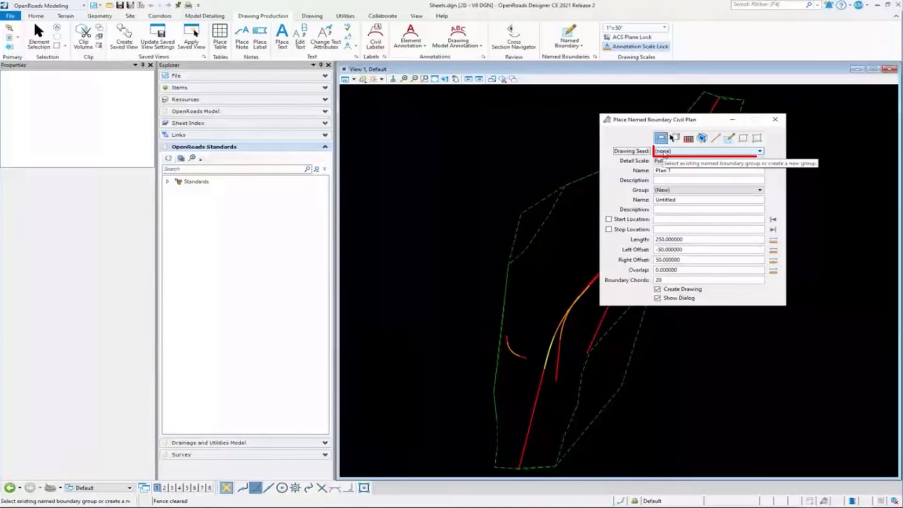
{"action": "left_click", "coordinate": [673, 151]}
{"action": "left_click", "coordinate": [671, 176]}
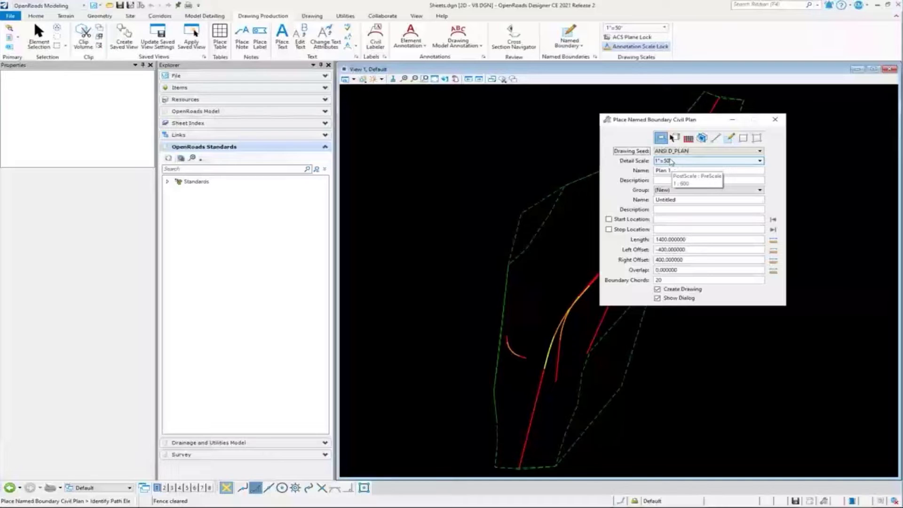
{"action": "left_click", "coordinate": [673, 162]}
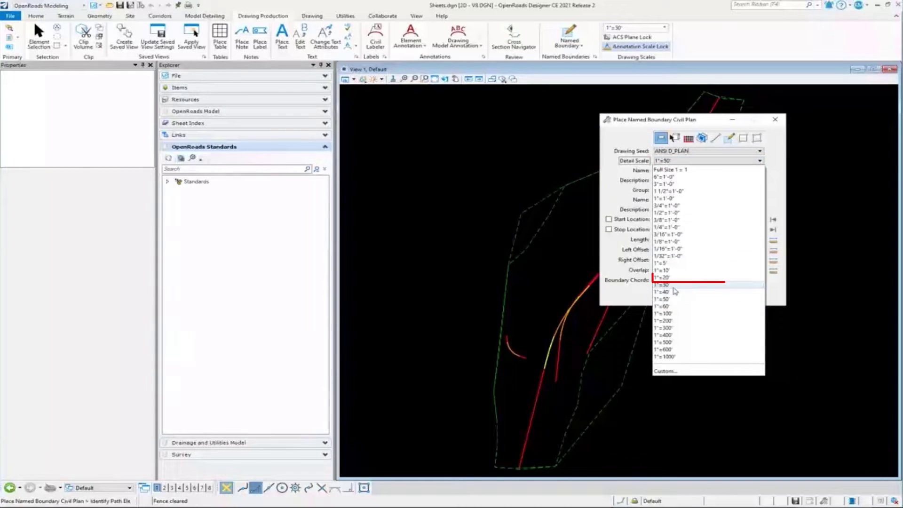
{"action": "key", "text": "Escape"}
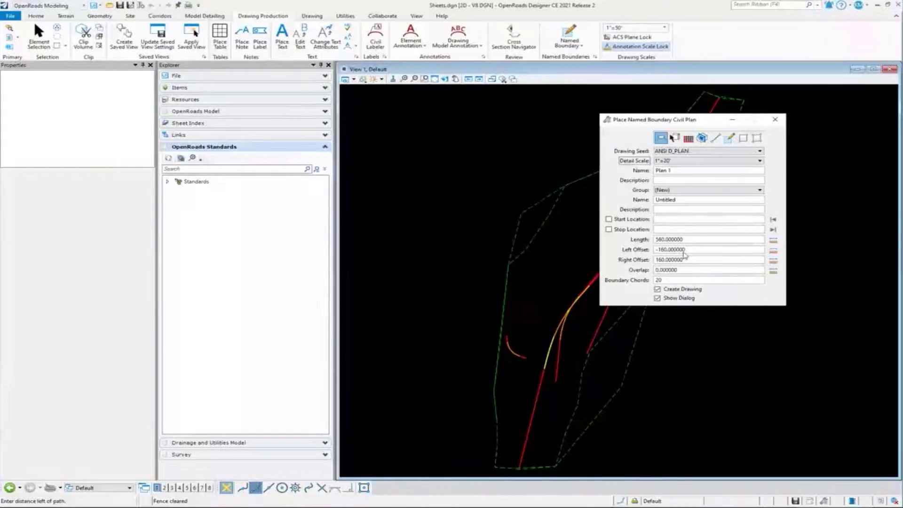
{"action": "left_click", "coordinate": [688, 241]}
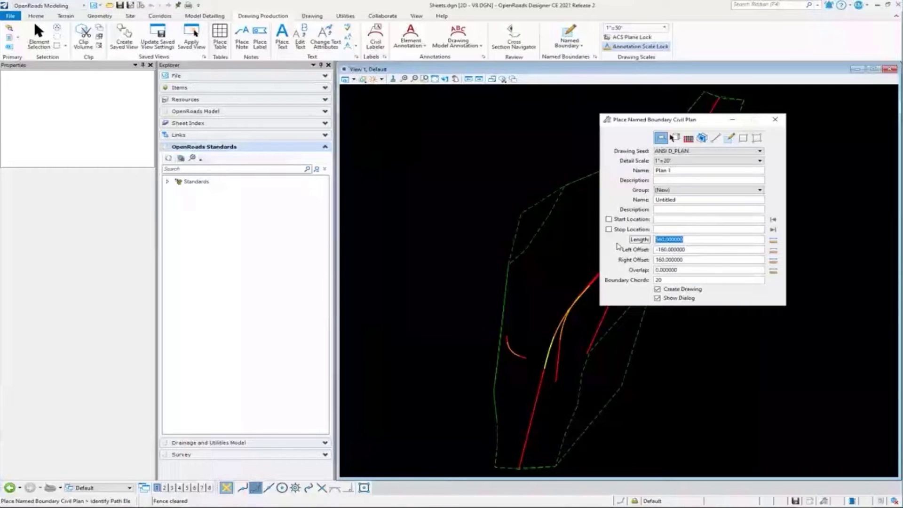
- Set the boundary length to 250 with left offset -50 and right offset 50
{"action": "type", "text": "250"}
{"action": "key", "text": "Tab"}
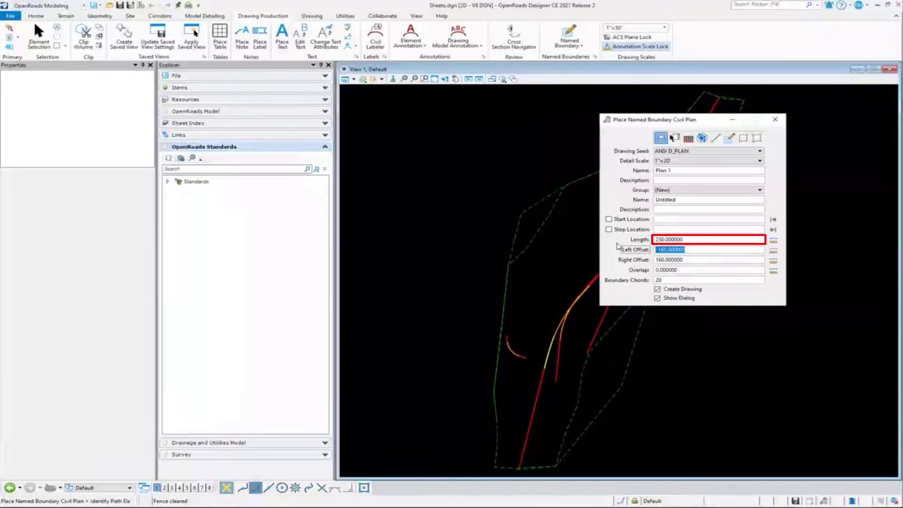
{"action": "type", "text": "-50"}
{"action": "key", "text": "Tab"}
{"action": "type", "text": "50"}
{"action": "key", "text": "Tab"}
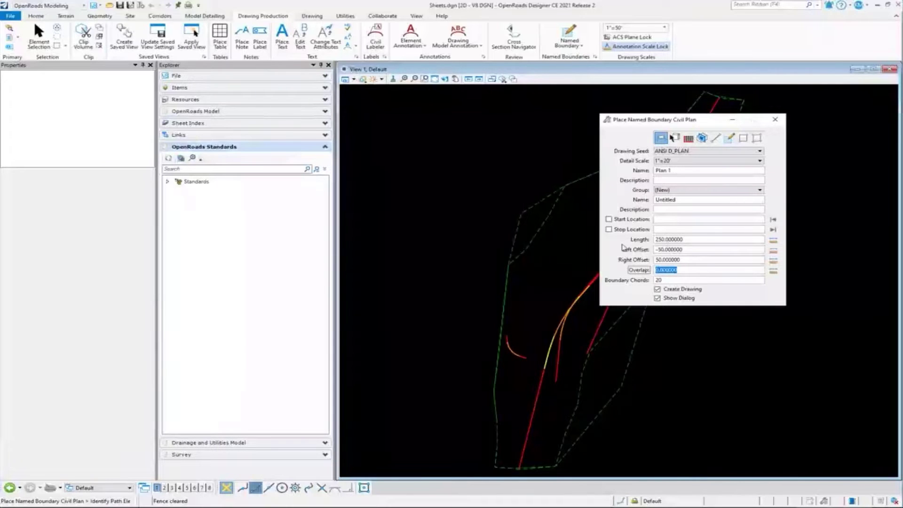
- Place named boundaries along the Mainline alignment from station 248.05 to 662.76
{"action": "left_click", "coordinate": [549, 371]}
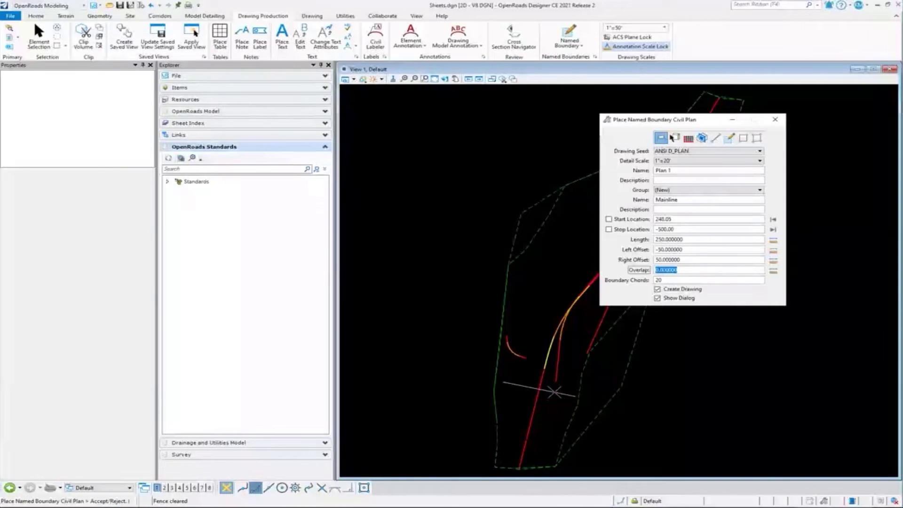
{"action": "left_click", "coordinate": [554, 391]}
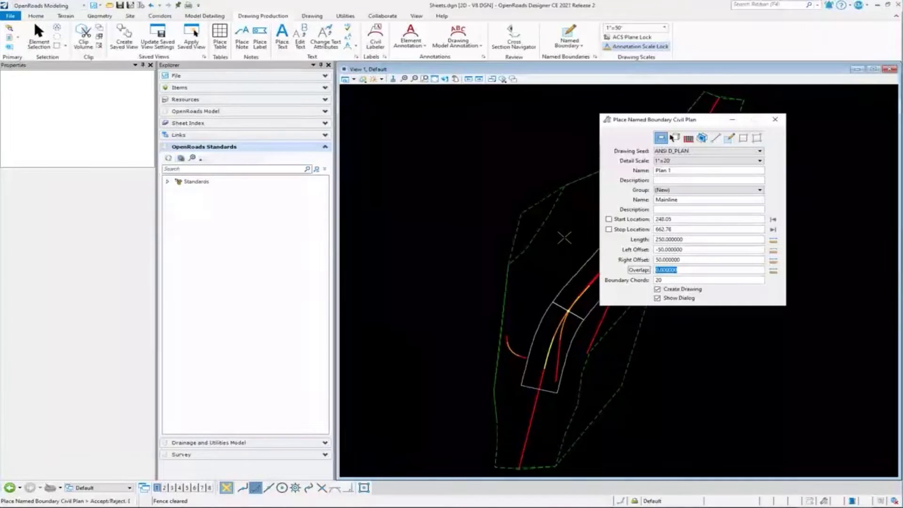
{"action": "left_click", "coordinate": [480, 234]}
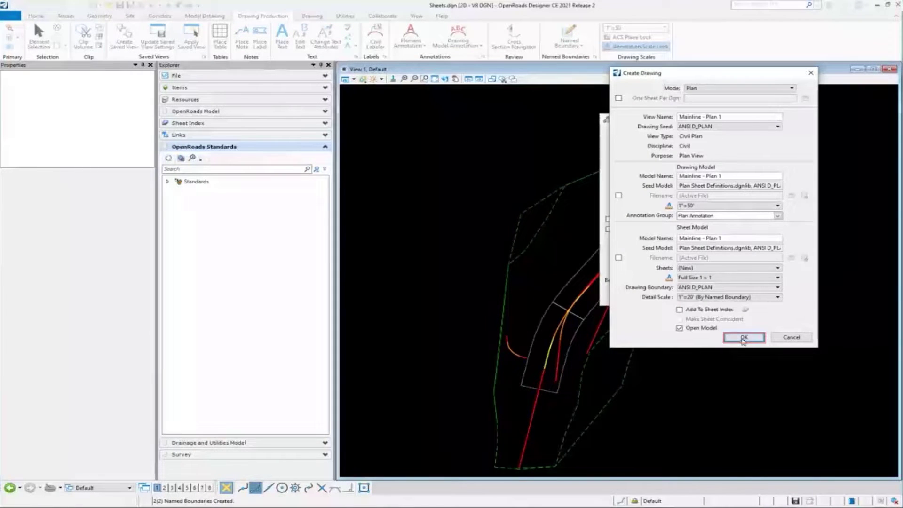
- Create the Mainline plan drawing and sheet, then display the Mainline - Plan 1 views
{"action": "left_click", "coordinate": [744, 337]}
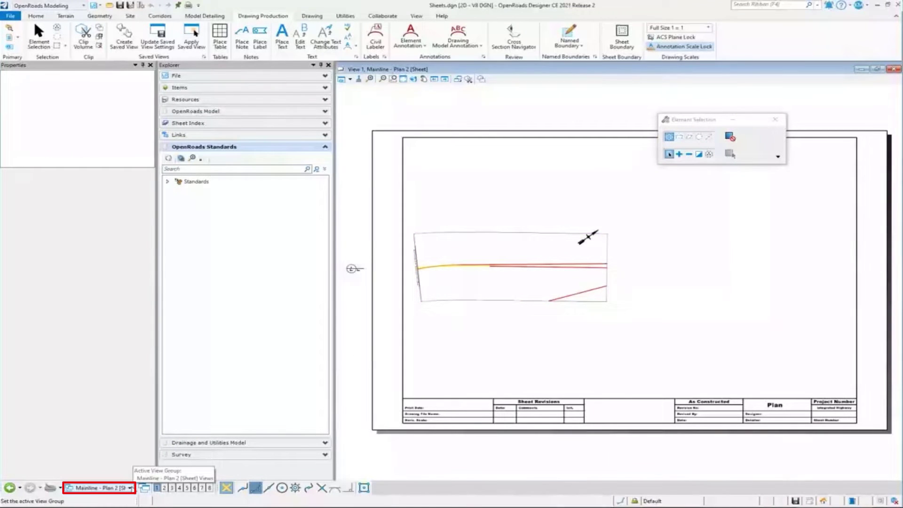
{"action": "left_click", "coordinate": [130, 488]}
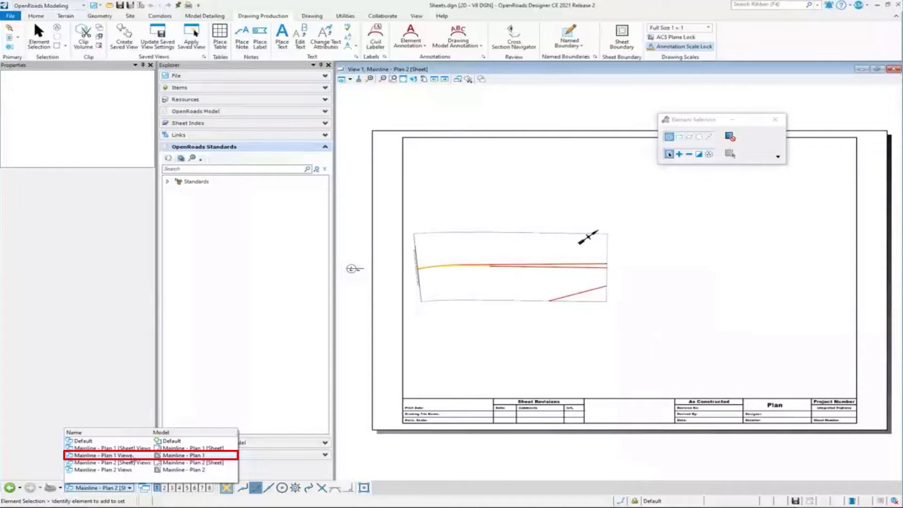
{"action": "left_click", "coordinate": [132, 456]}
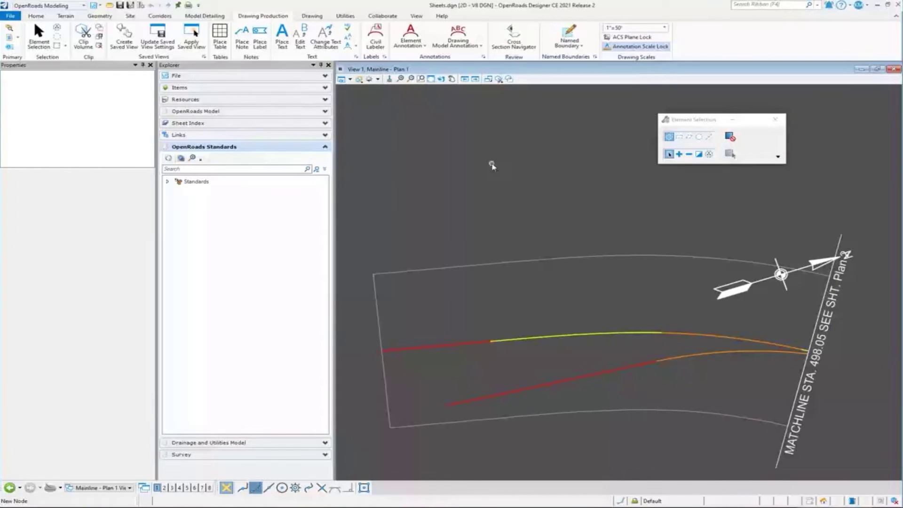
- Annotate the Plan 1 mainline with bearings, distances, station ticks and curve data
{"action": "left_click", "coordinate": [426, 46]}
{"action": "left_click", "coordinate": [428, 58]}
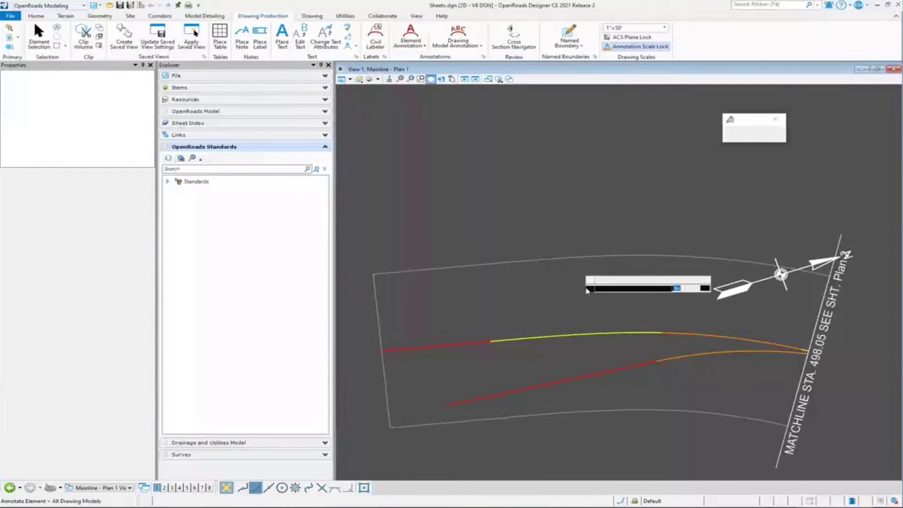
{"action": "left_click", "coordinate": [592, 222]}
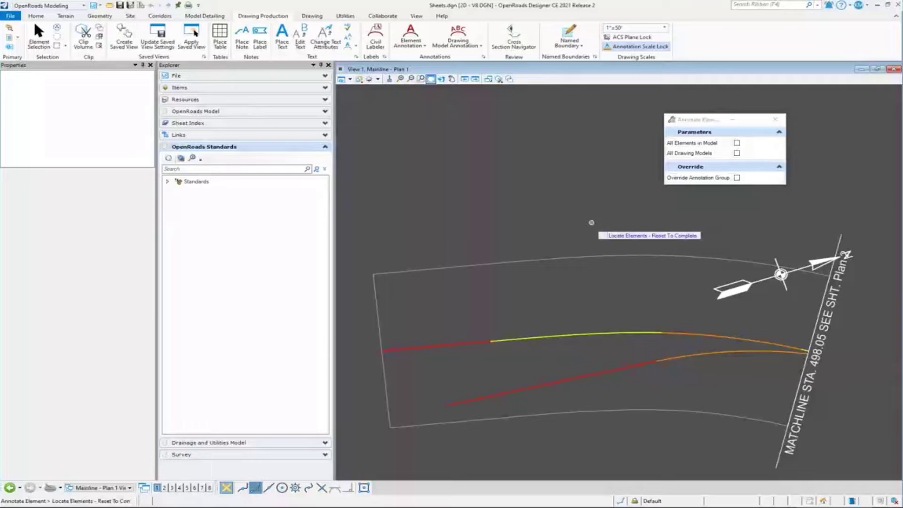
{"action": "left_click", "coordinate": [521, 338]}
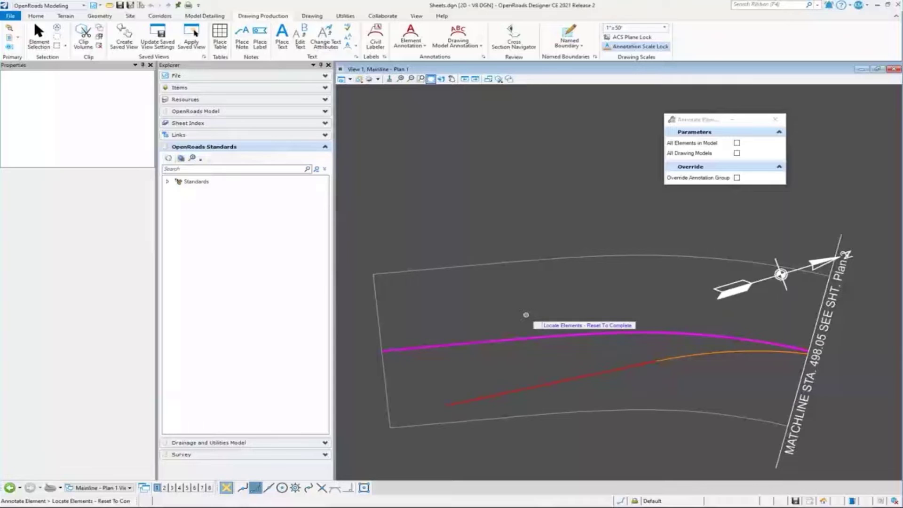
{"action": "right_click", "coordinate": [526, 315]}
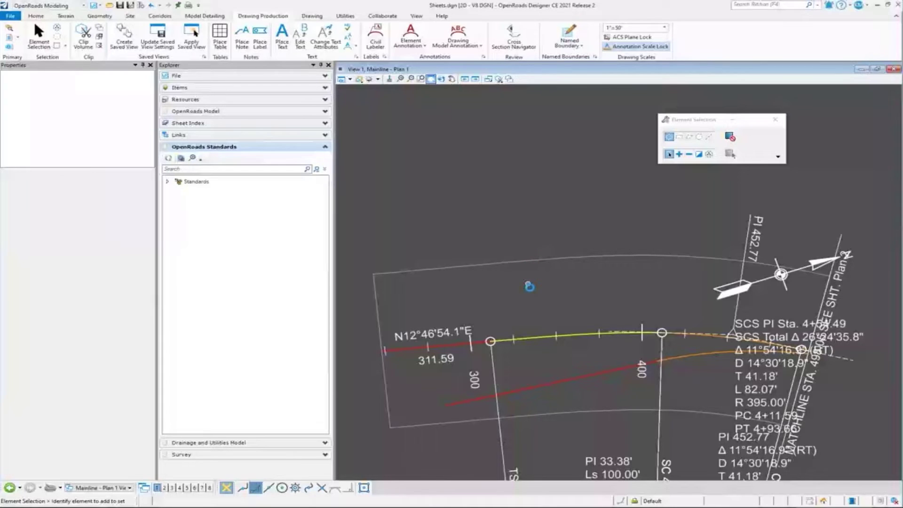
{"action": "scroll", "coordinate": [530, 286], "scroll_direction": "down", "scroll_amount": 1}
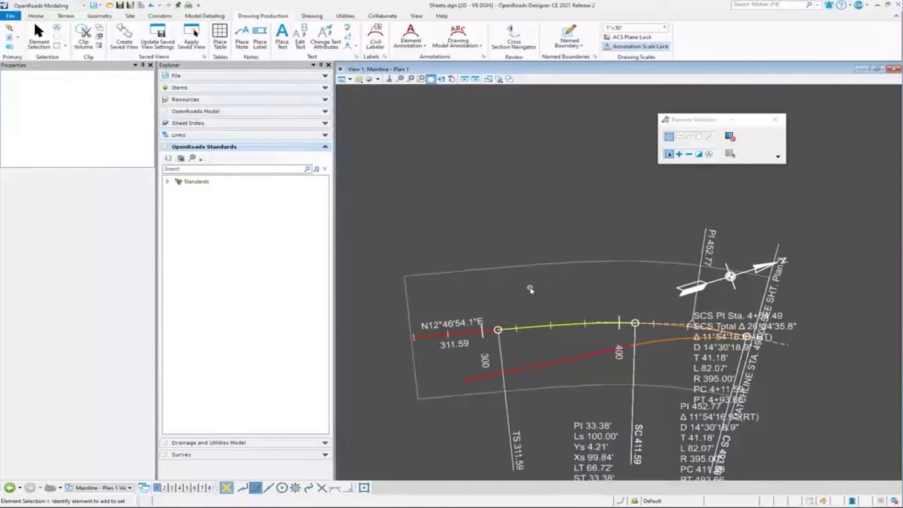
{"action": "middle_click_drag", "start_coordinate": [532, 305], "coordinate": [525, 268]}
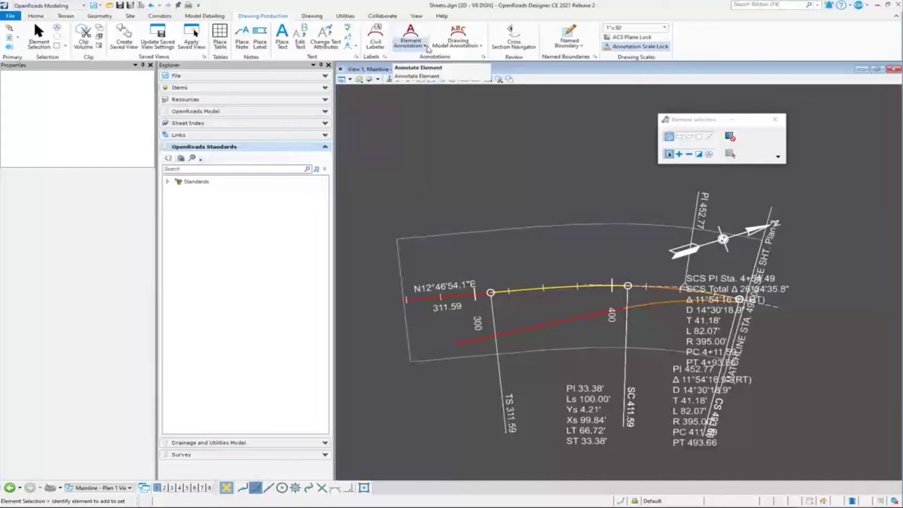
{"action": "left_click", "coordinate": [427, 49]}
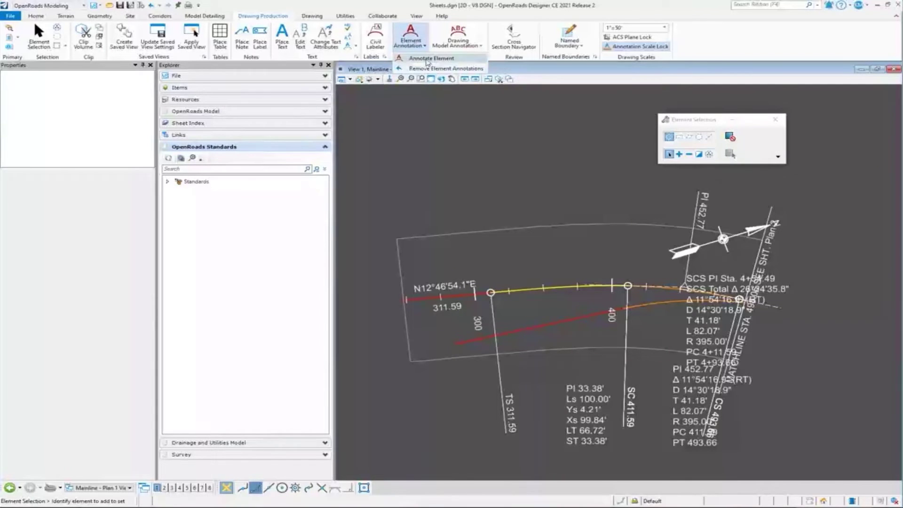
{"action": "left_click", "coordinate": [427, 59]}
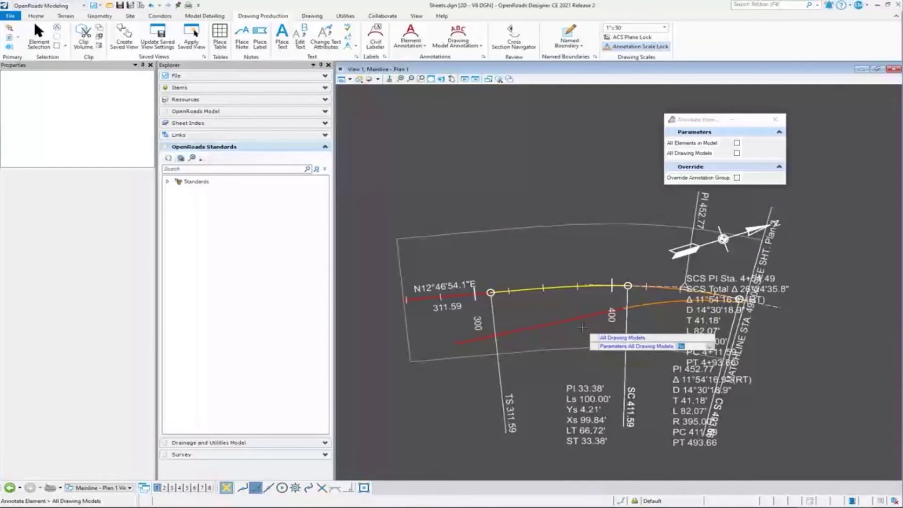
{"action": "mouse_move", "coordinate": [580, 318]}
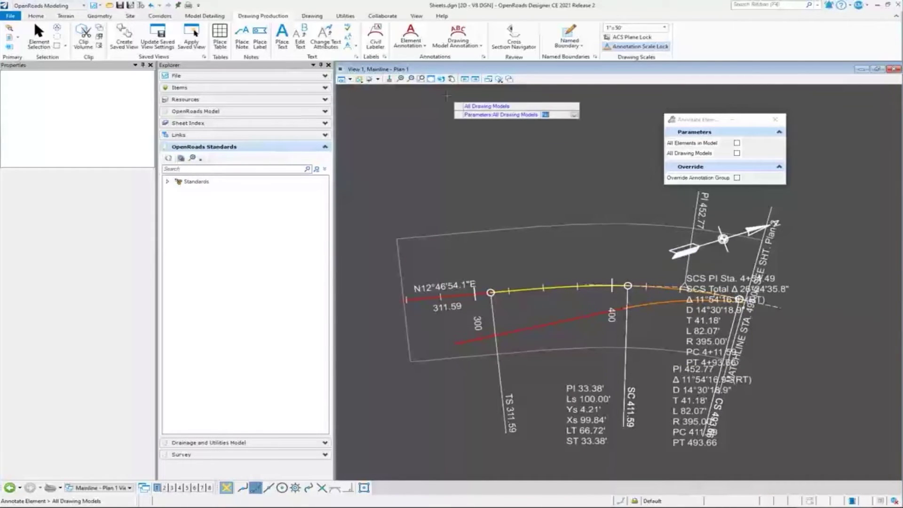
- Choose the Station-Offset label under Civil Labels > Plan - Points, keeping View Horizontal rotation
{"action": "left_click", "coordinate": [375, 38]}
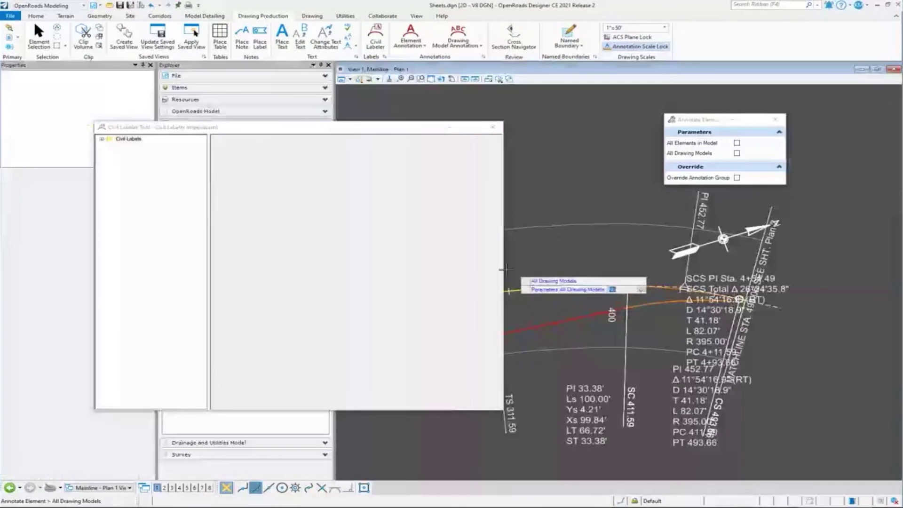
{"action": "double_click", "coordinate": [110, 139]}
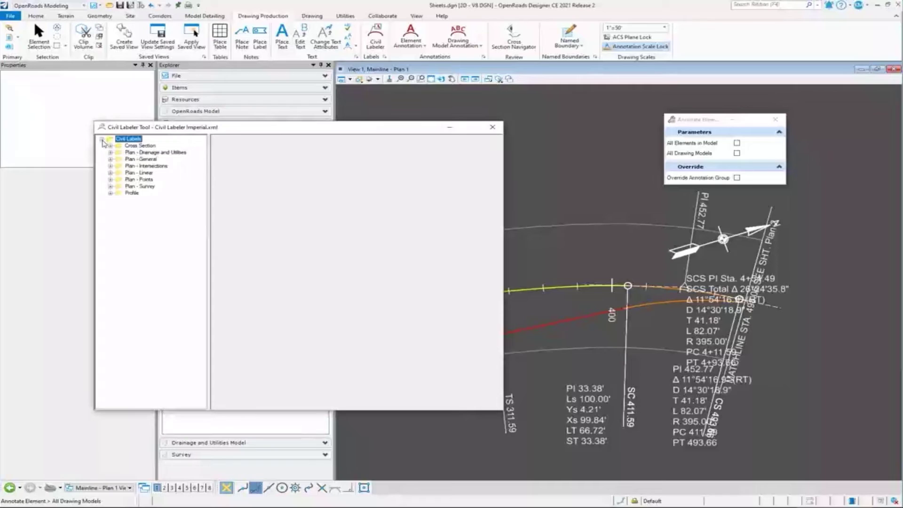
{"action": "left_click", "coordinate": [110, 179]}
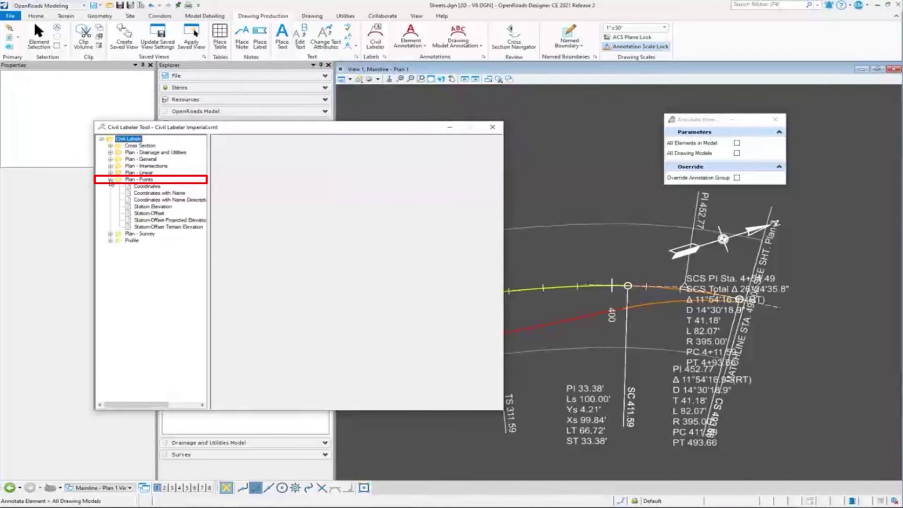
{"action": "left_click", "coordinate": [149, 213]}
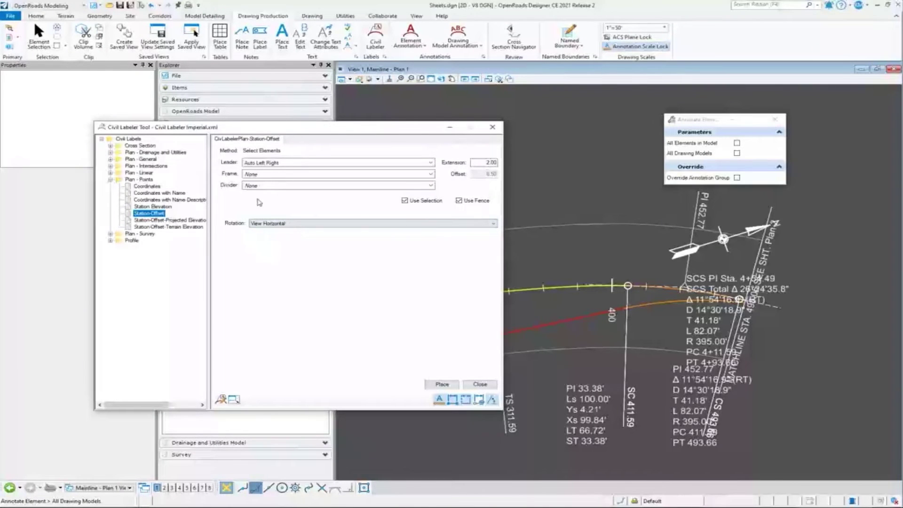
{"action": "left_click", "coordinate": [295, 223]}
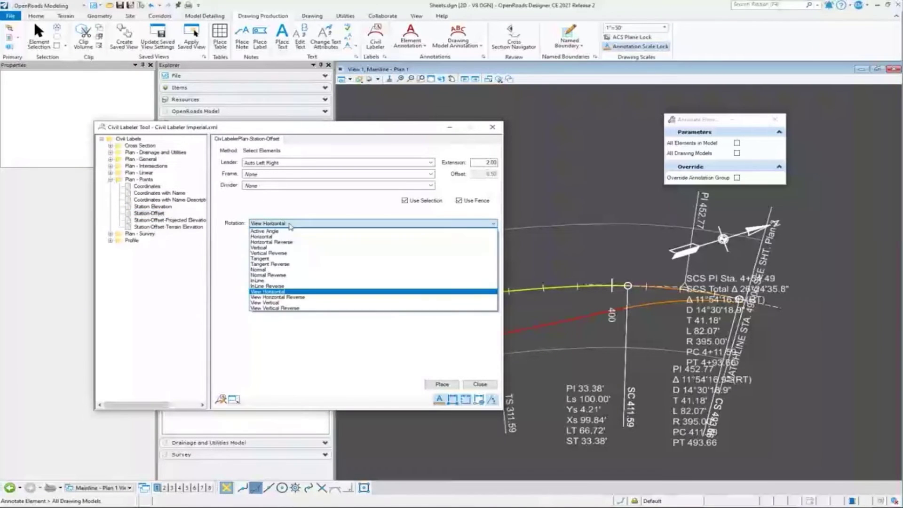
{"action": "left_click", "coordinate": [278, 293]}
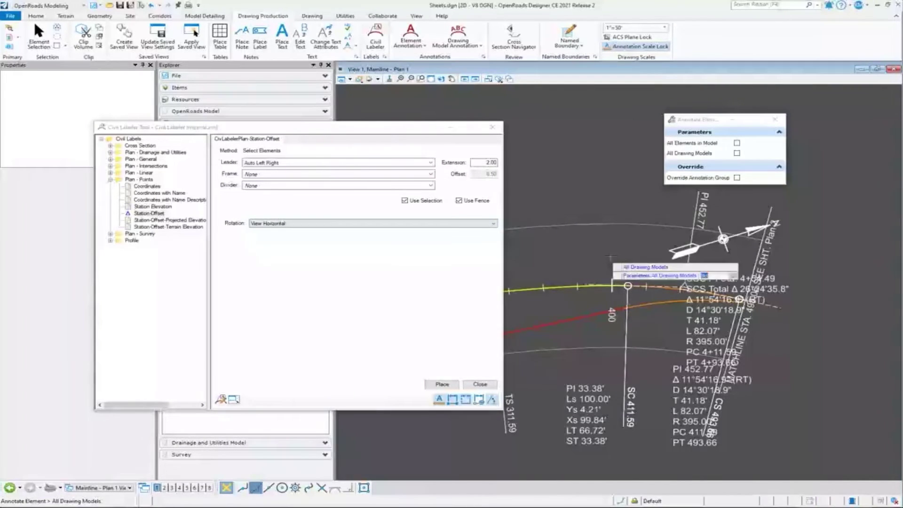
- Place a Station 400.00, Offset 5.34' Lt label up-left of the mainline and close the labeler
{"action": "left_click", "coordinate": [442, 384]}
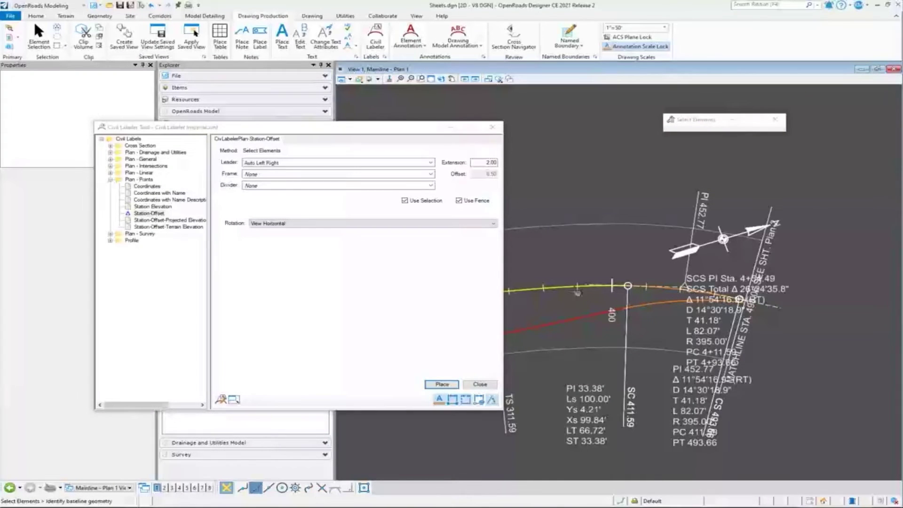
{"action": "left_click", "coordinate": [560, 287]}
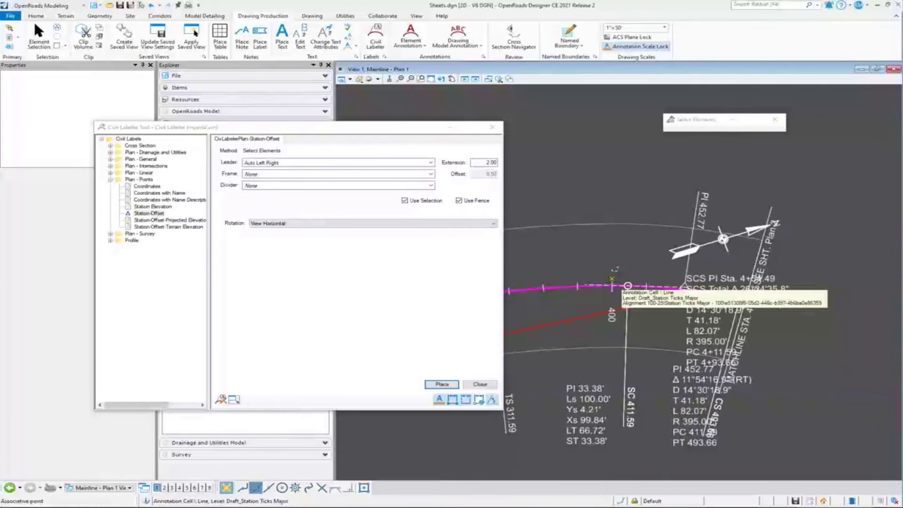
{"action": "left_click", "coordinate": [612, 281]}
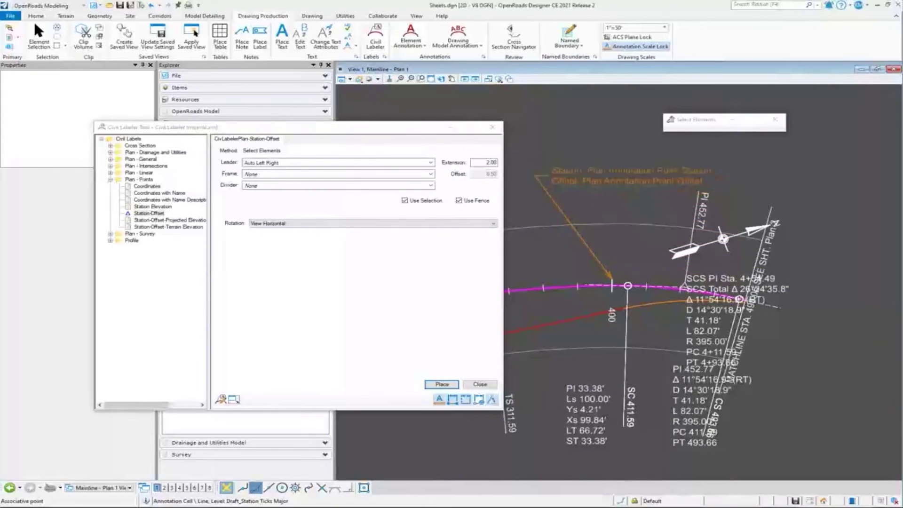
{"action": "left_click", "coordinate": [547, 176]}
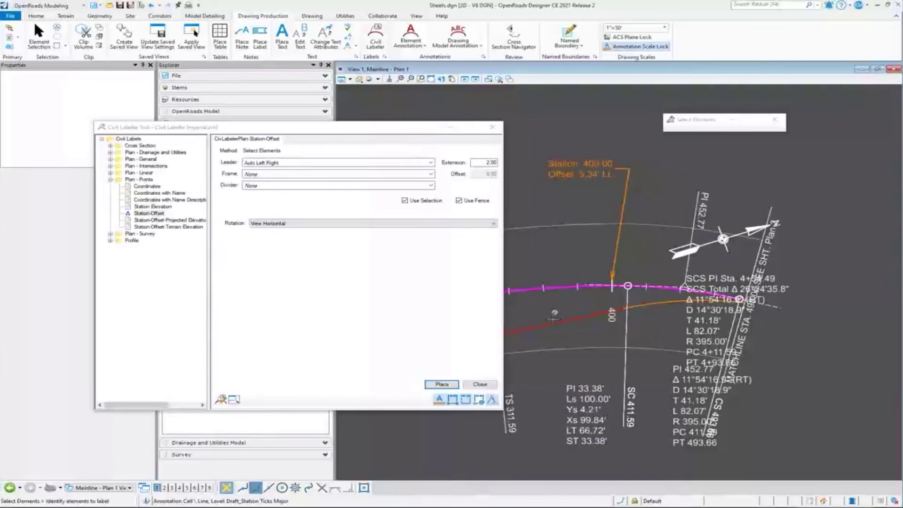
{"action": "left_click", "coordinate": [491, 387]}
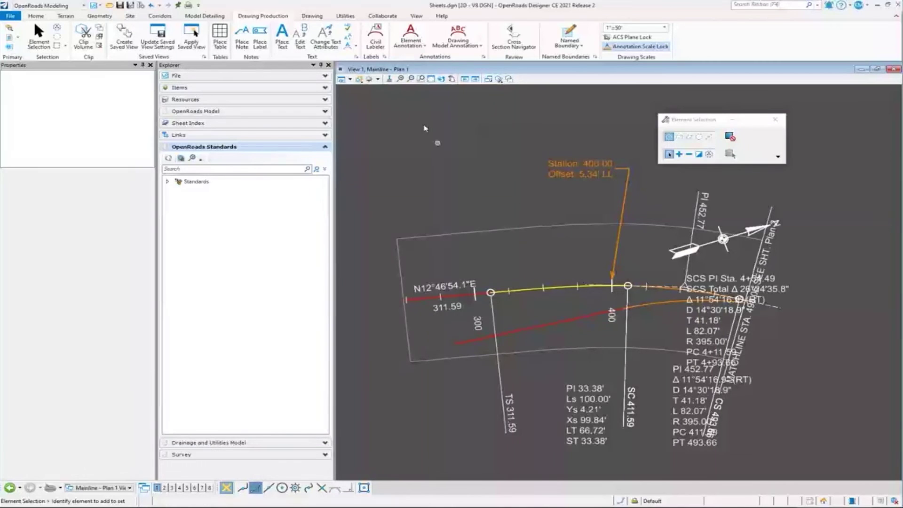
- Place a _Lbl_Pln_Coordinates_XY label reading X 1453774.871, Y 297849.728 above the mainline
{"action": "left_click", "coordinate": [260, 38]}
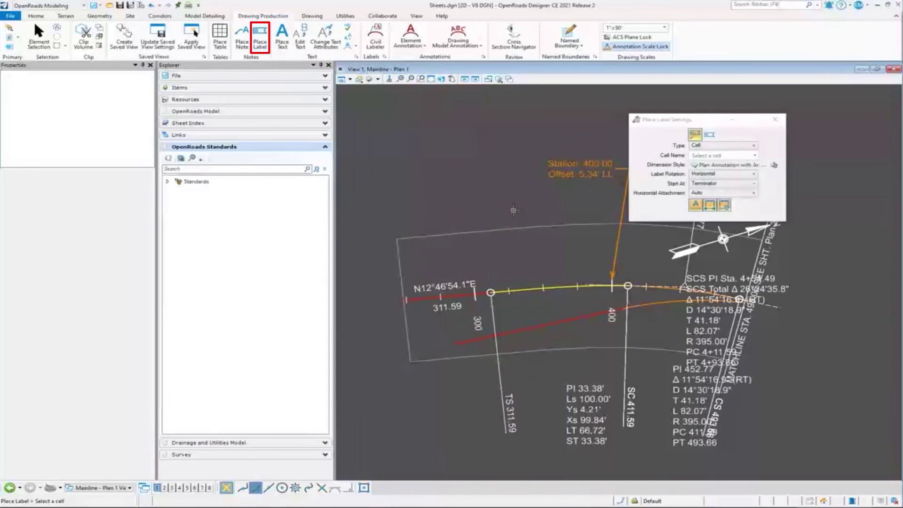
{"action": "left_click", "coordinate": [755, 157]}
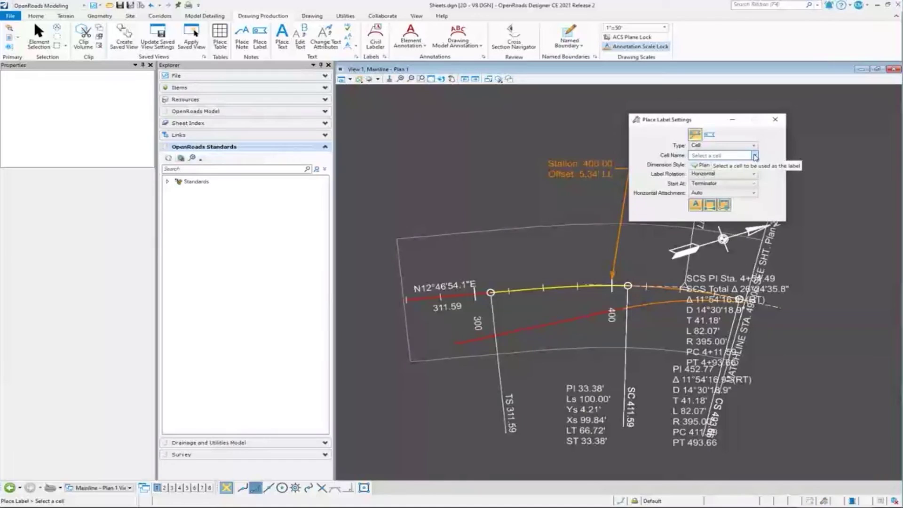
{"action": "left_click", "coordinate": [755, 157]}
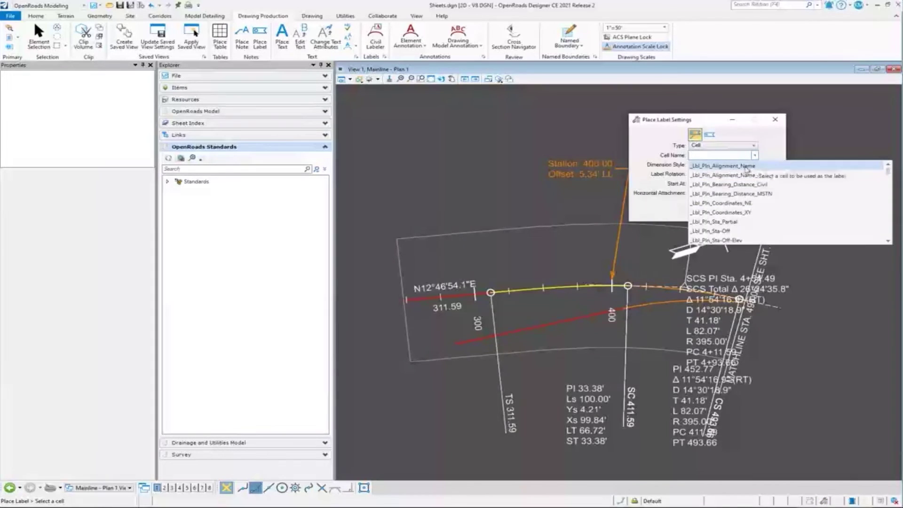
{"action": "left_click", "coordinate": [743, 211]}
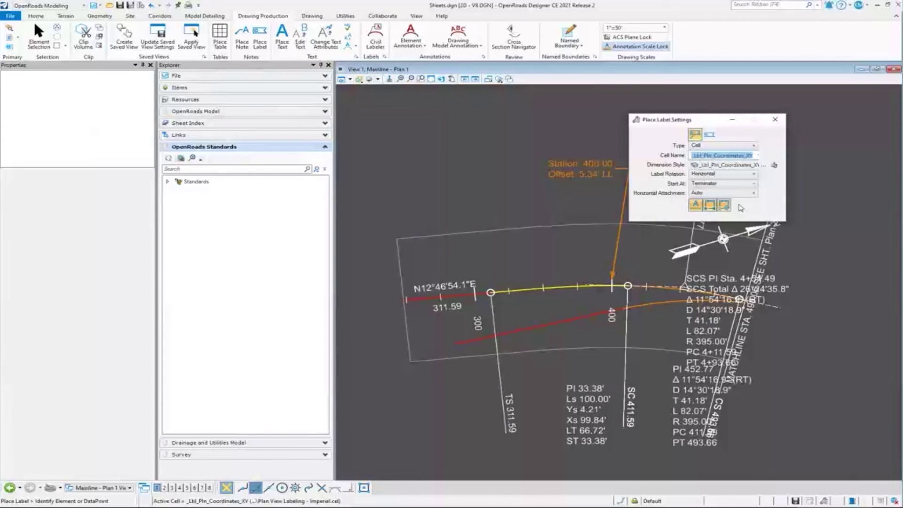
{"action": "left_click", "coordinate": [710, 134]}
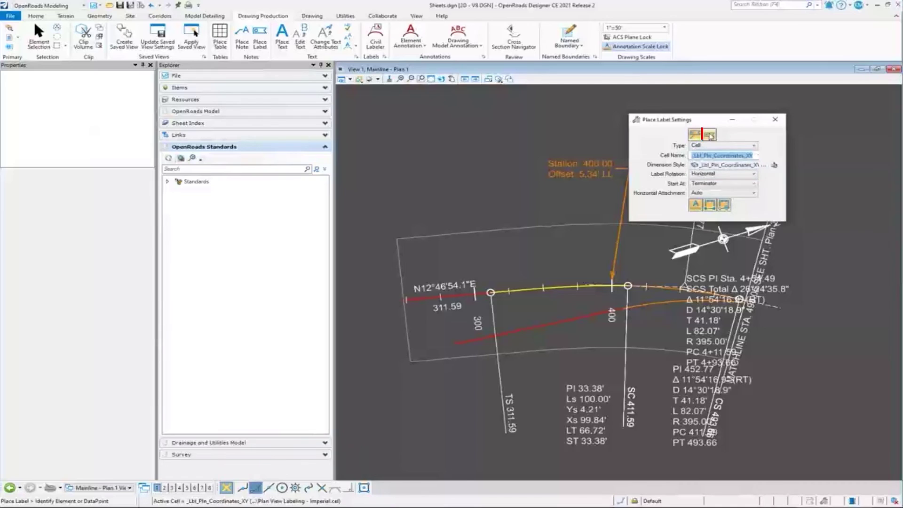
{"action": "left_click", "coordinate": [534, 285]}
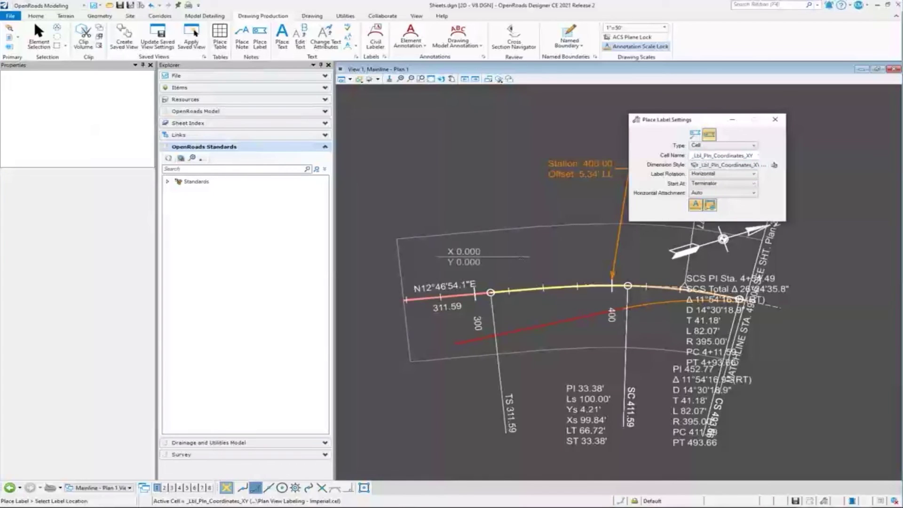
{"action": "left_click", "coordinate": [477, 210]}
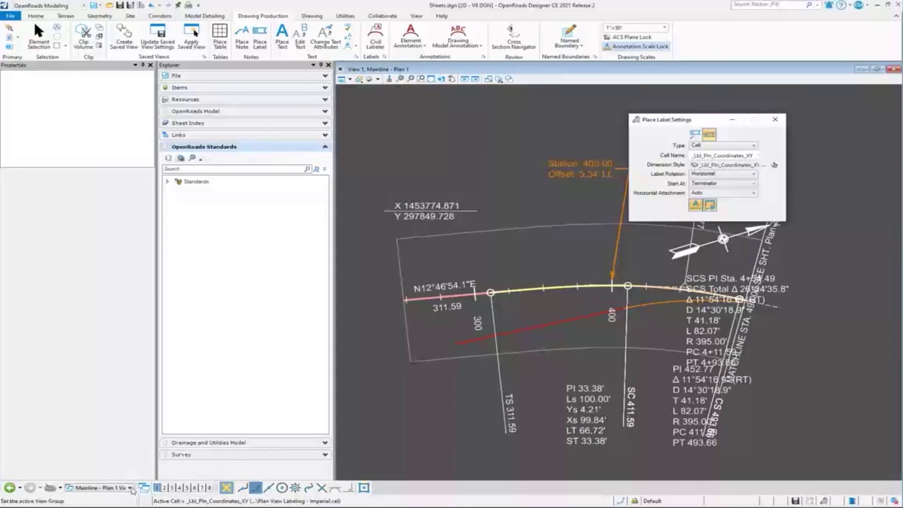
- Switch to the Mainline - Plan 1 [Sheet] model and zoom in on the labelled mainline
{"action": "left_click", "coordinate": [130, 488]}
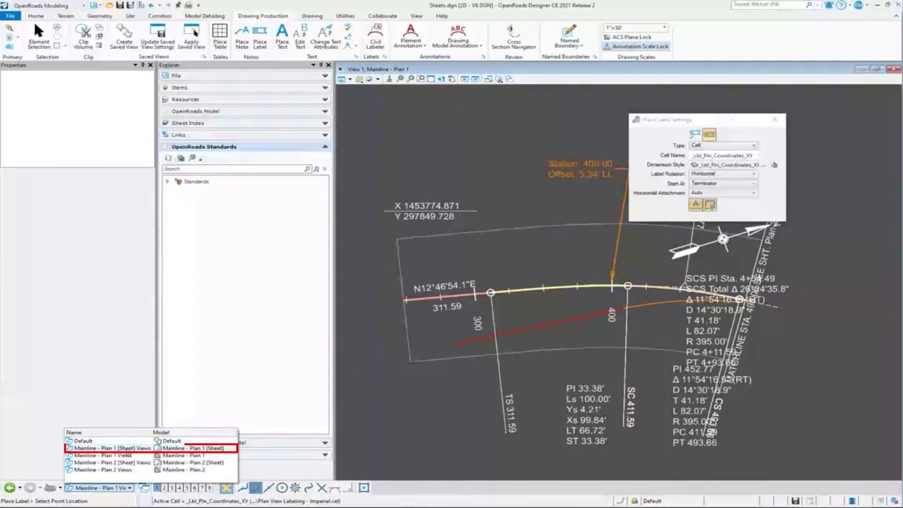
{"action": "left_click", "coordinate": [113, 448]}
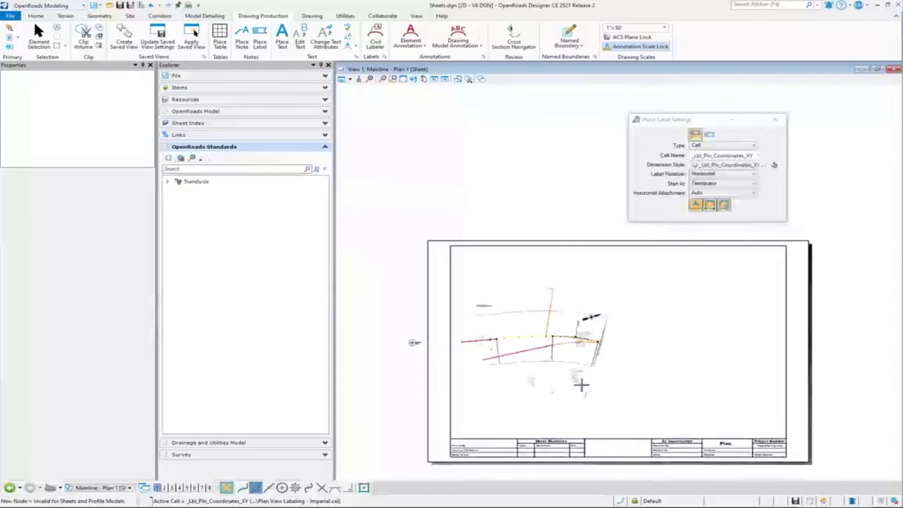
{"action": "scroll", "coordinate": [582, 385], "scroll_direction": "up", "scroll_amount": 3}
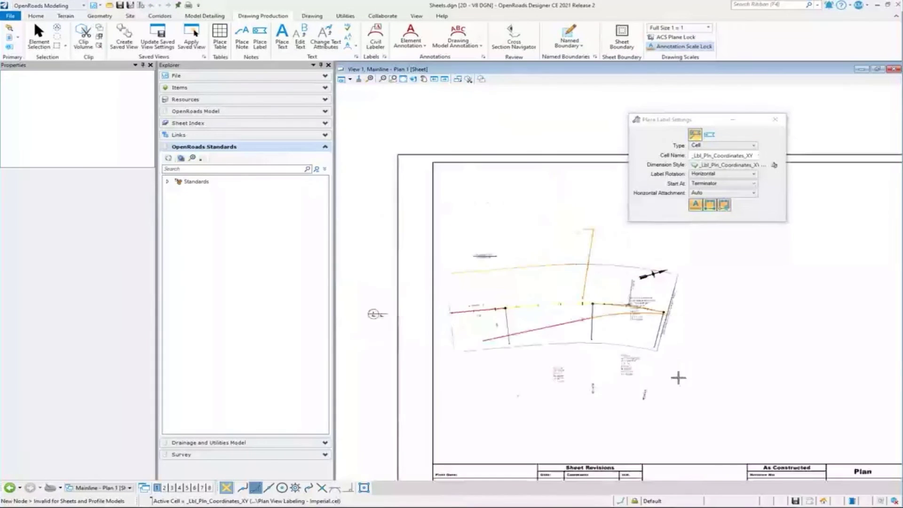
{"action": "scroll", "coordinate": [575, 369], "scroll_direction": "up", "scroll_amount": 3}
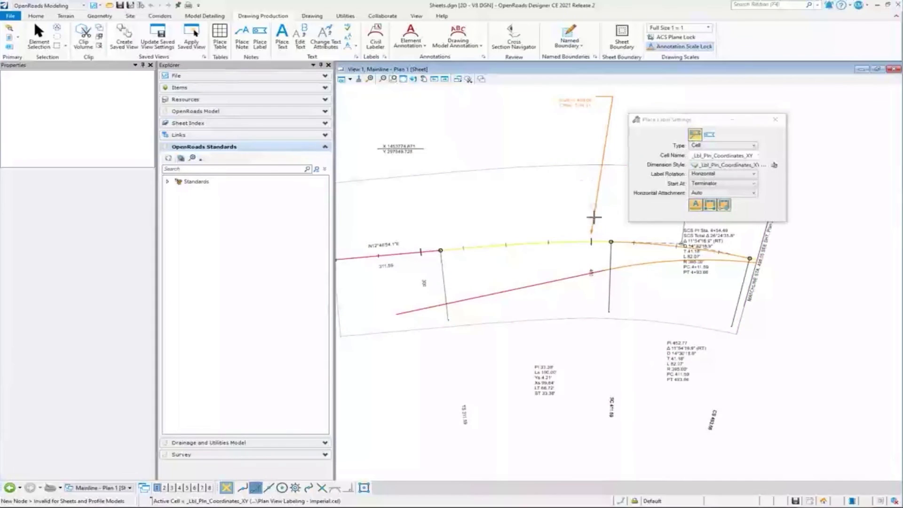